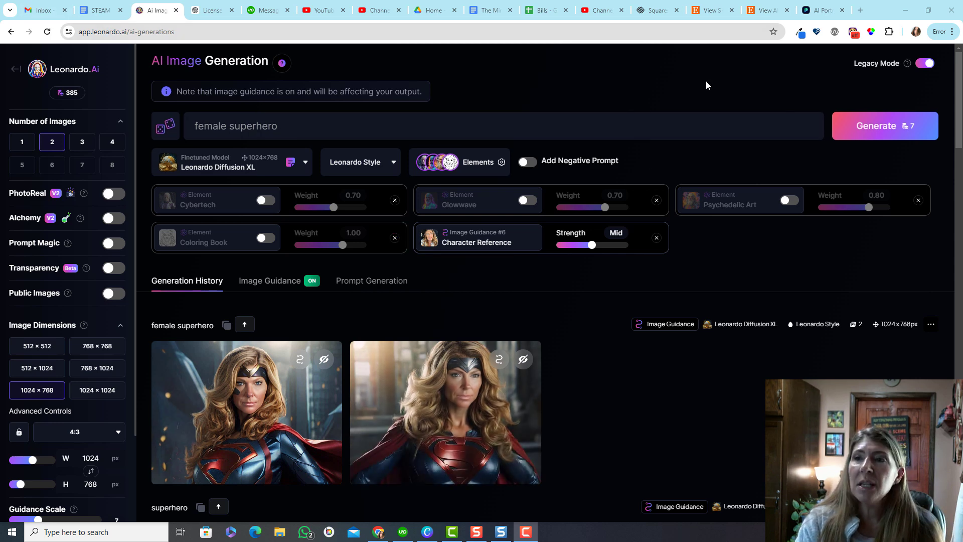
Step: Try the newer interface's character-reference image picker, then return to the legacy interface
{"action": "left_click", "coordinate": [286, 295]}
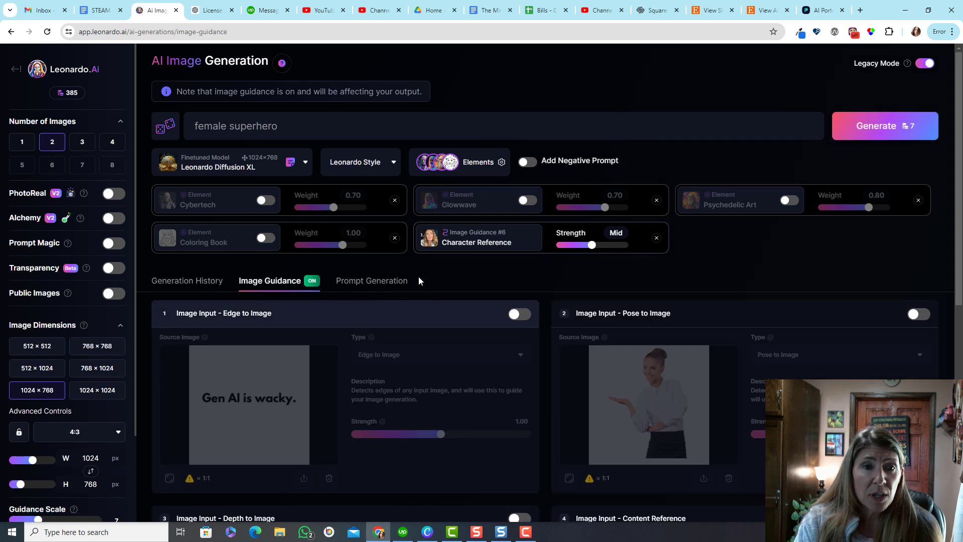
{"action": "left_click", "coordinate": [921, 63]}
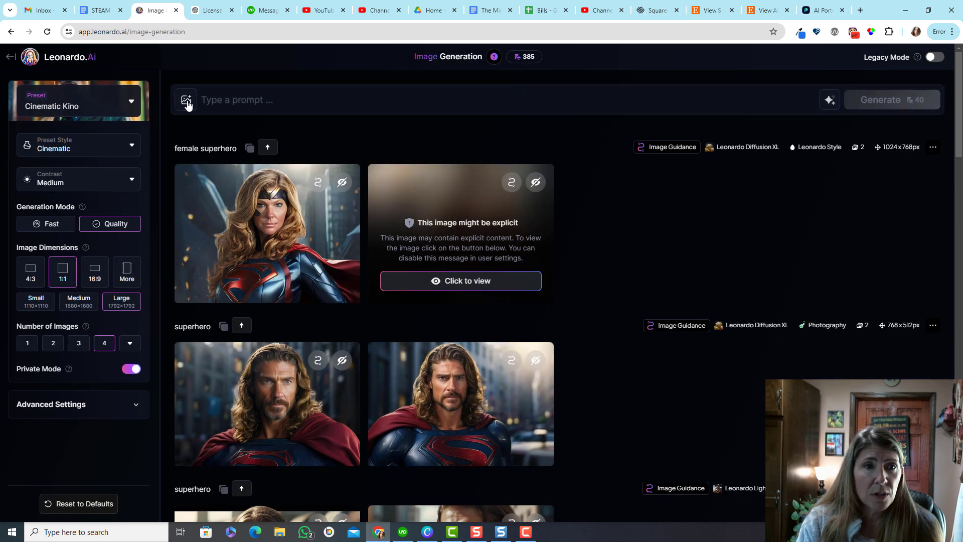
{"action": "left_click", "coordinate": [185, 100]}
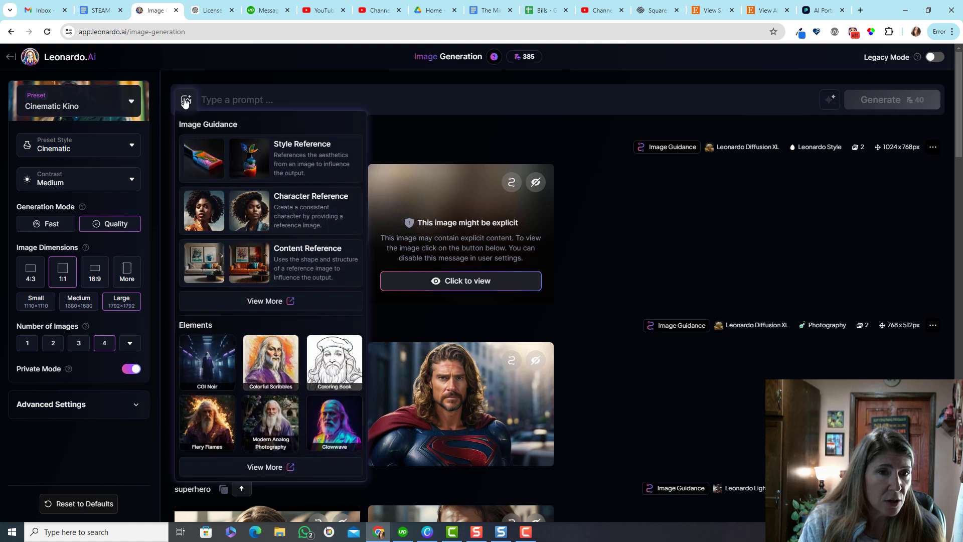
{"action": "left_click", "coordinate": [300, 207]}
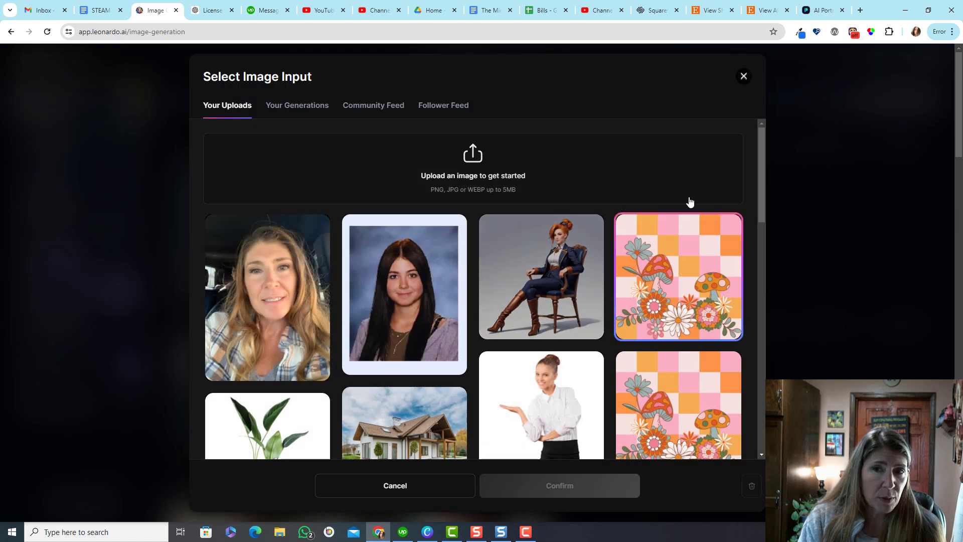
{"action": "left_click", "coordinate": [744, 76]}
{"action": "left_click", "coordinate": [931, 57]}
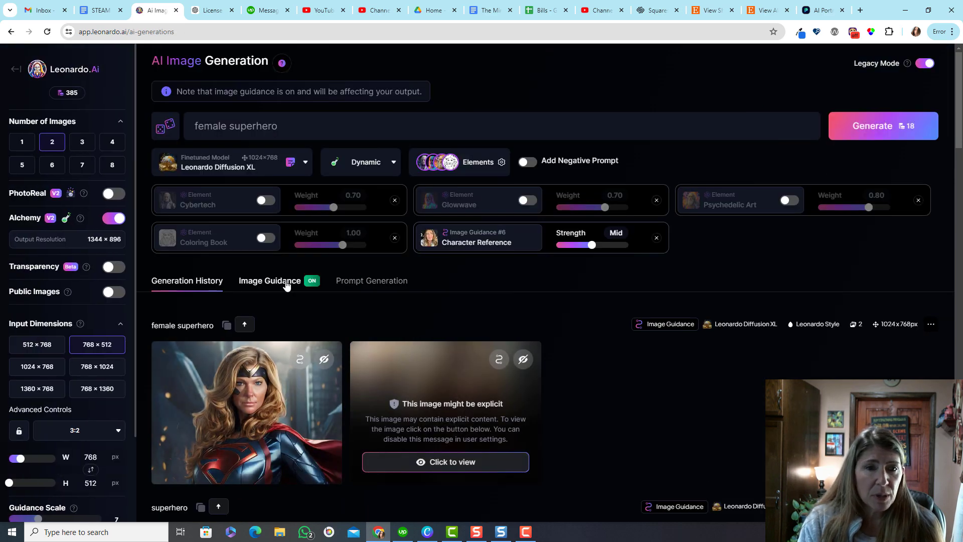
Step: Look through the image guidance settings in the legacy interface
{"action": "left_click", "coordinate": [261, 294]}
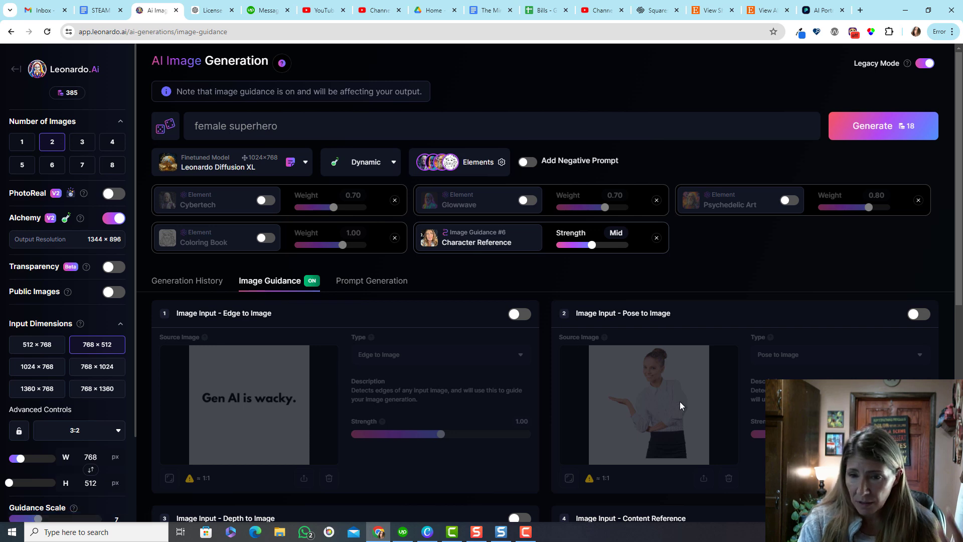
{"action": "scroll", "coordinate": [679, 402], "scroll_direction": "down", "scroll_amount": 3}
{"action": "scroll", "coordinate": [661, 433], "scroll_direction": "down", "scroll_amount": 5}
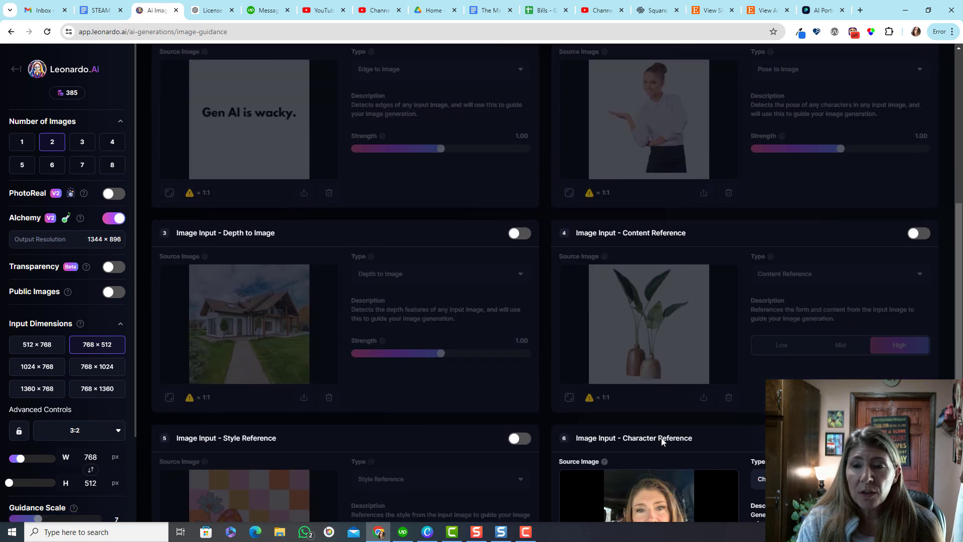
{"action": "scroll", "coordinate": [666, 460], "scroll_direction": "down", "scroll_amount": 1}
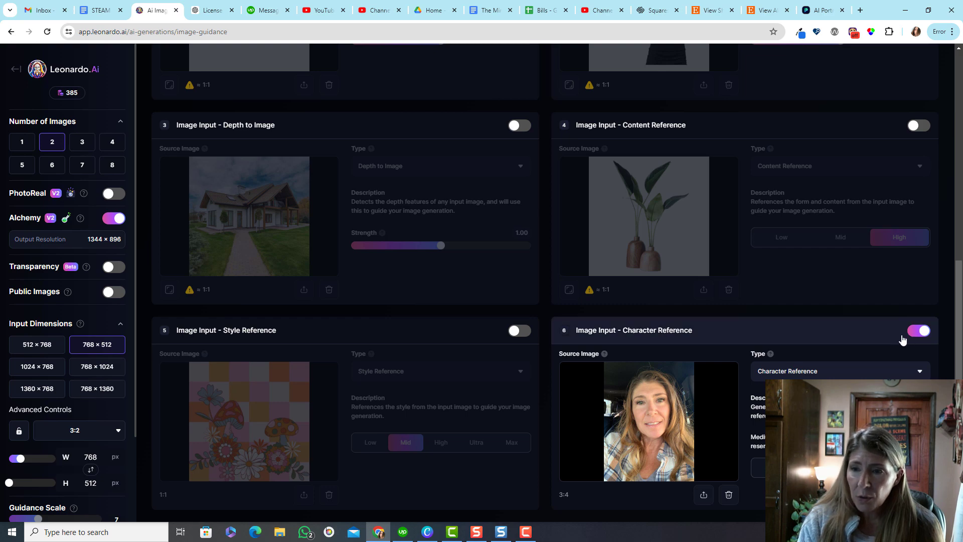
{"action": "scroll", "coordinate": [694, 286], "scroll_direction": "up", "scroll_amount": 8}
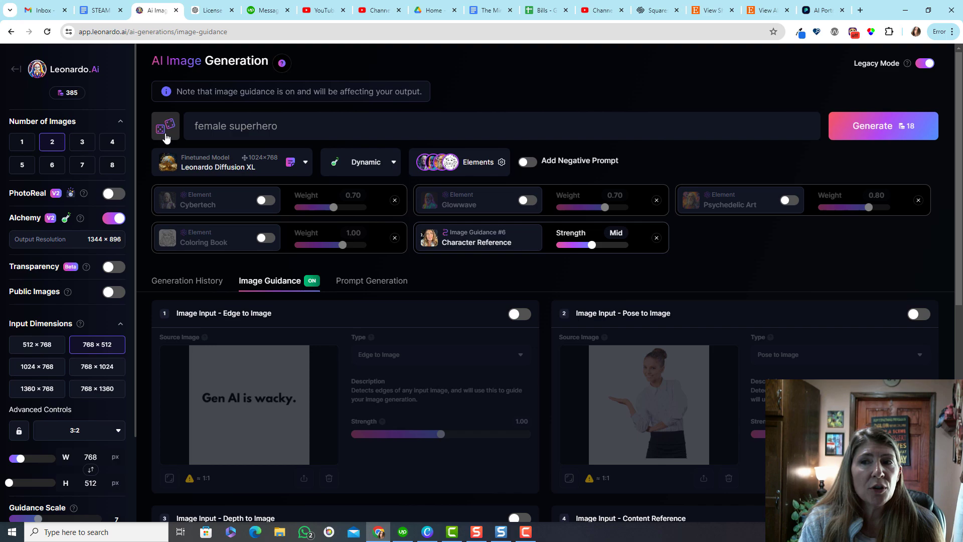
Step: Back in the generation history, reveal the two hidden SDXL 0.9 mermaid images
{"action": "left_click", "coordinate": [211, 283]}
{"action": "scroll", "coordinate": [612, 430], "scroll_direction": "down", "scroll_amount": 2}
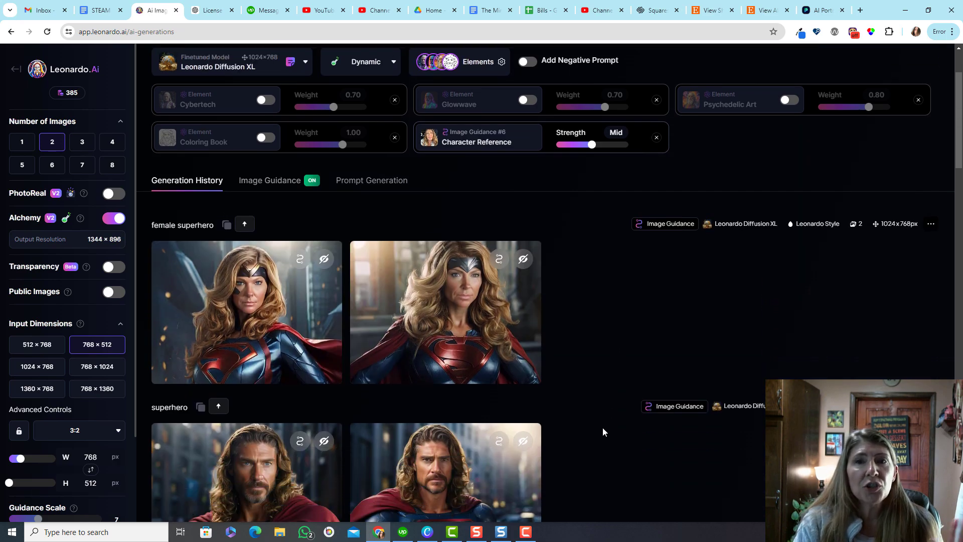
{"action": "scroll", "coordinate": [602, 426], "scroll_direction": "down", "scroll_amount": 12}
{"action": "scroll", "coordinate": [591, 439], "scroll_direction": "down", "scroll_amount": 15}
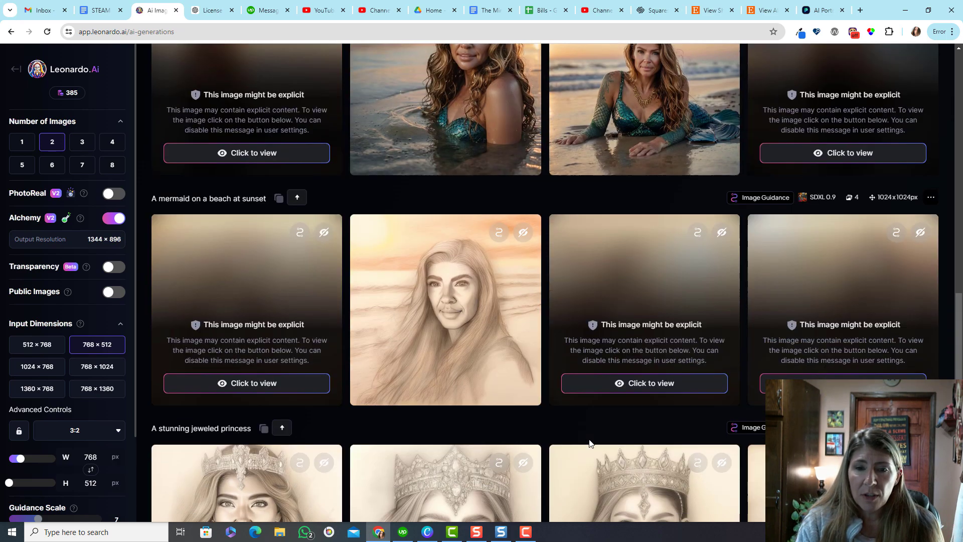
{"action": "scroll", "coordinate": [580, 469], "scroll_direction": "up", "scroll_amount": 1}
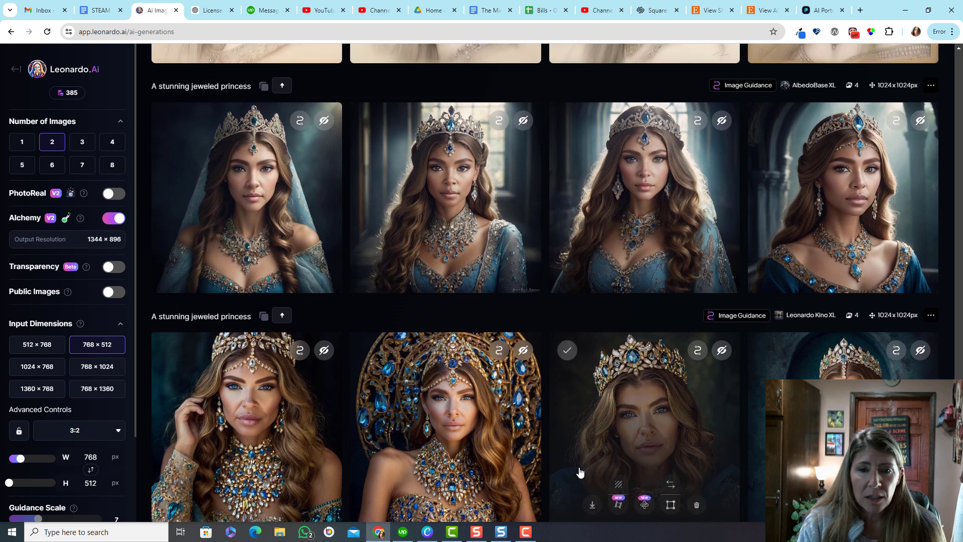
{"action": "scroll", "coordinate": [577, 471], "scroll_direction": "down", "scroll_amount": 1}
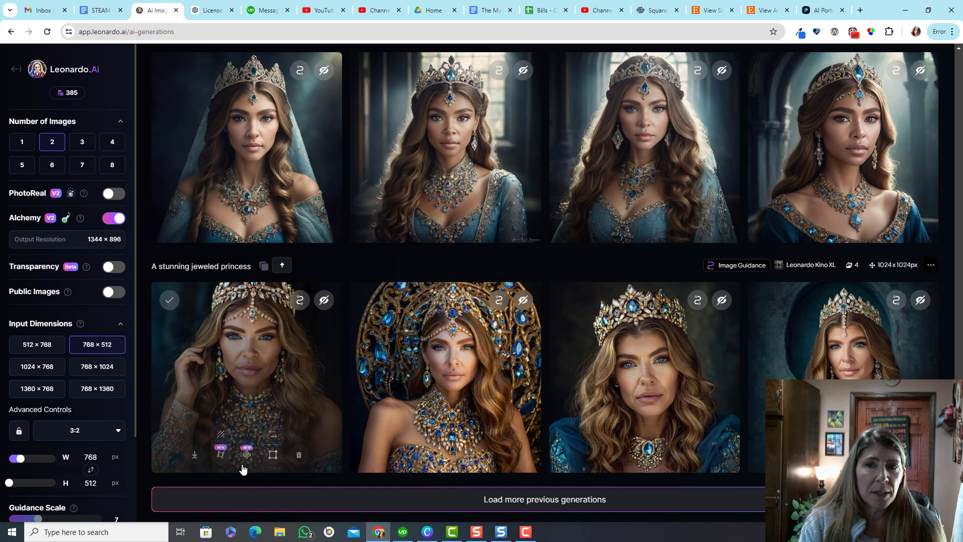
{"action": "scroll", "coordinate": [351, 432], "scroll_direction": "up", "scroll_amount": 2}
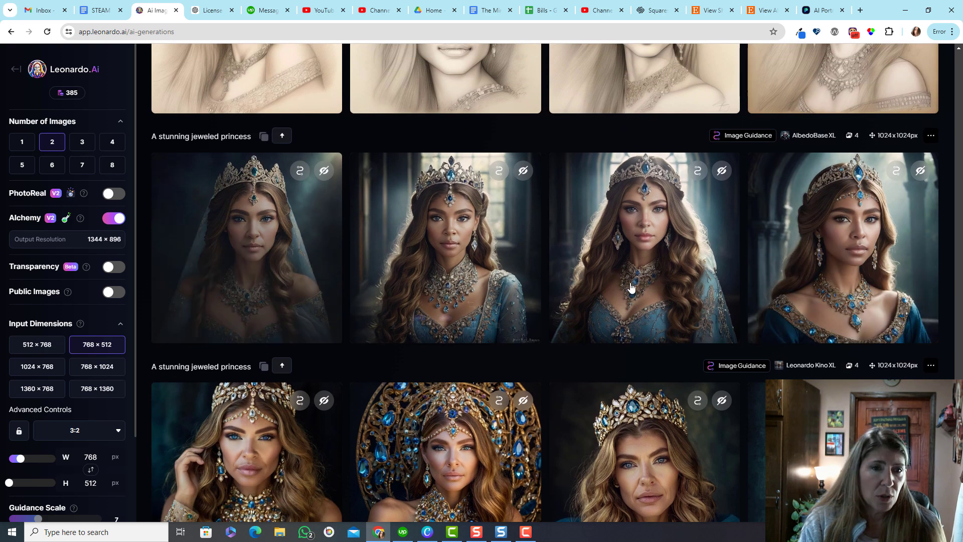
{"action": "scroll", "coordinate": [802, 286], "scroll_direction": "up", "scroll_amount": 4}
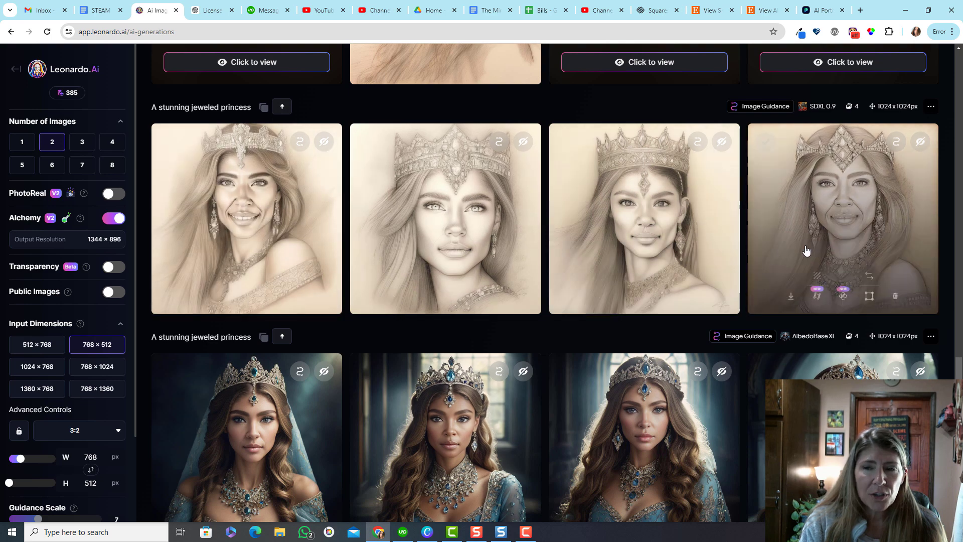
{"action": "scroll", "coordinate": [811, 260], "scroll_direction": "up", "scroll_amount": 2}
{"action": "scroll", "coordinate": [792, 288], "scroll_direction": "up", "scroll_amount": 3}
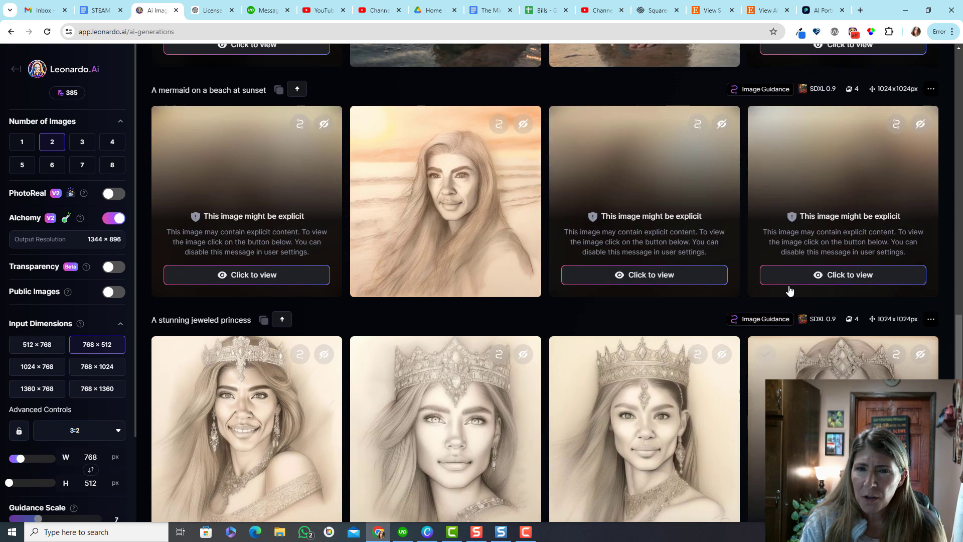
{"action": "left_click", "coordinate": [646, 312]}
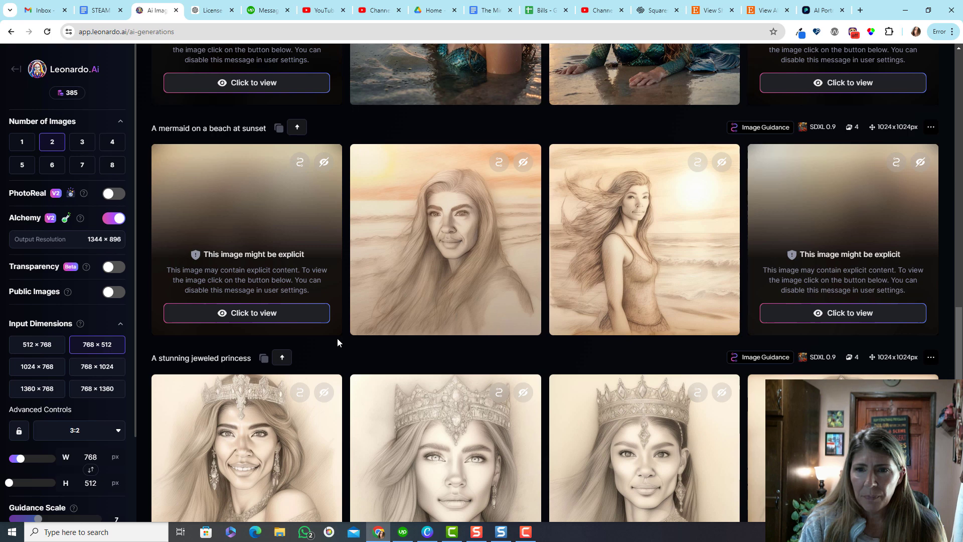
{"action": "left_click", "coordinate": [256, 315]}
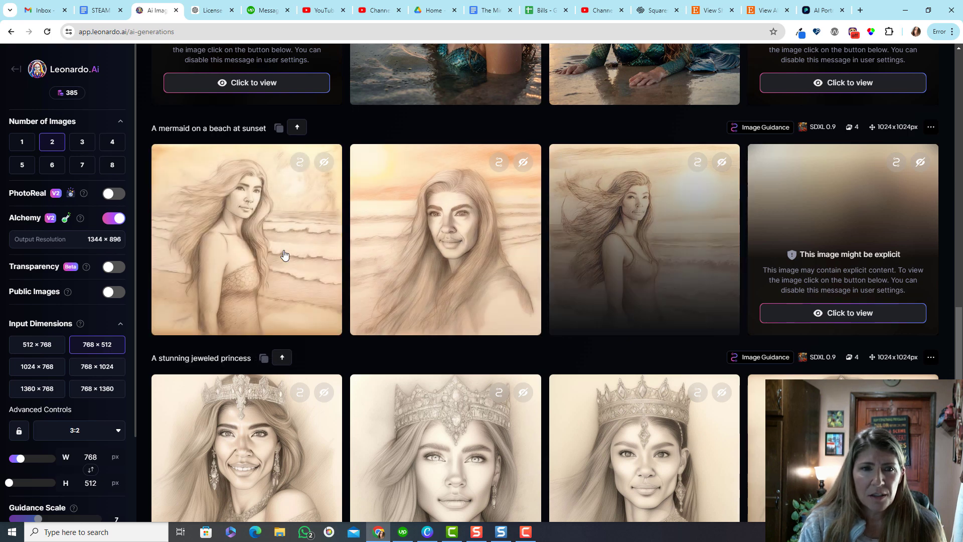
Step: Reveal the two hidden Kino XL mermaid-on-a-beach images
{"action": "scroll", "coordinate": [423, 497], "scroll_direction": "up", "scroll_amount": 4}
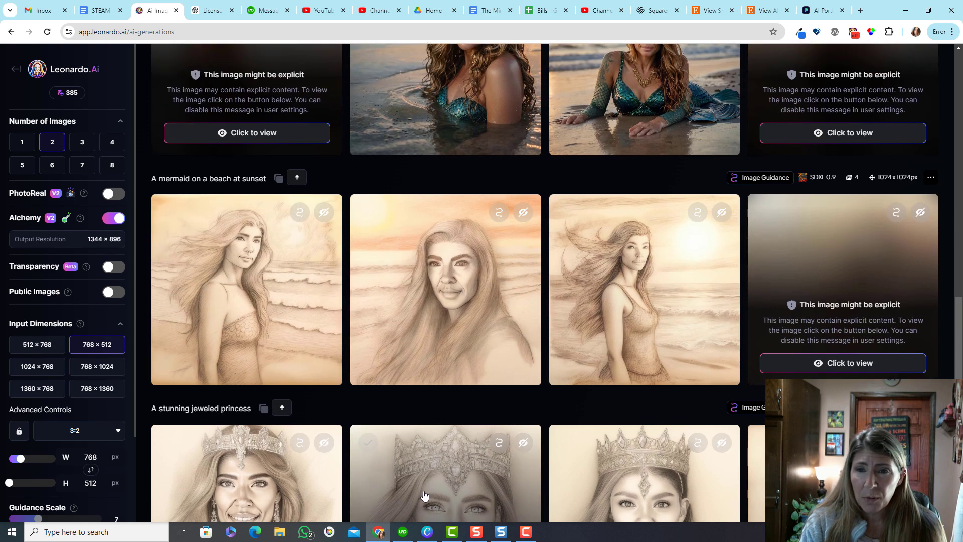
{"action": "left_click", "coordinate": [839, 285]}
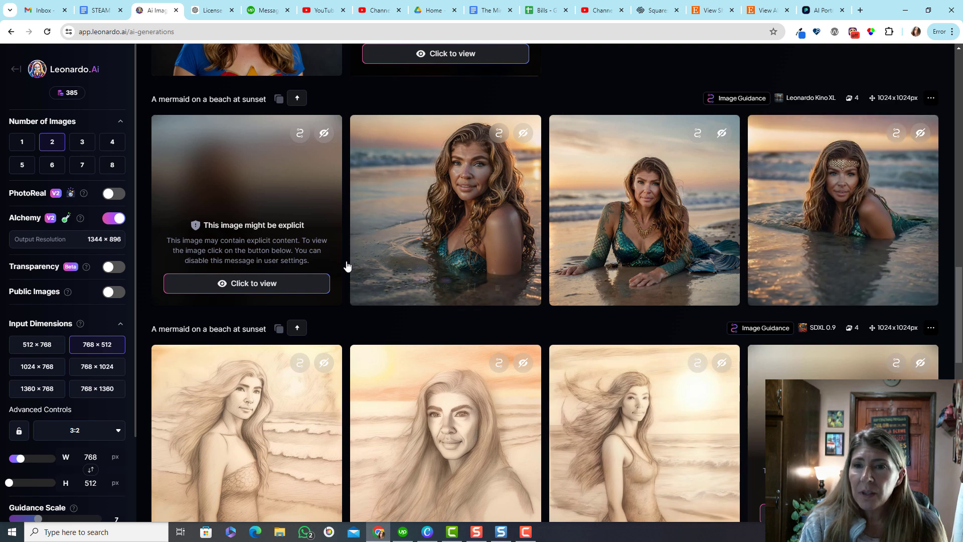
{"action": "left_click", "coordinate": [269, 285]}
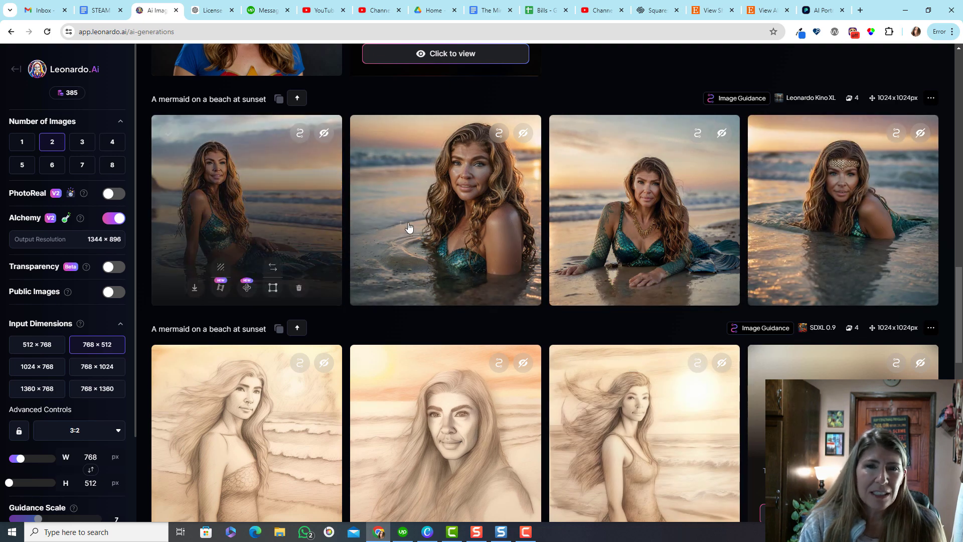
{"action": "scroll", "coordinate": [656, 251], "scroll_direction": "up", "scroll_amount": 2}
Step: Reveal the flagged second Dynamic superhero image and scroll back to the top of the history
{"action": "scroll", "coordinate": [565, 262], "scroll_direction": "up", "scroll_amount": 1}
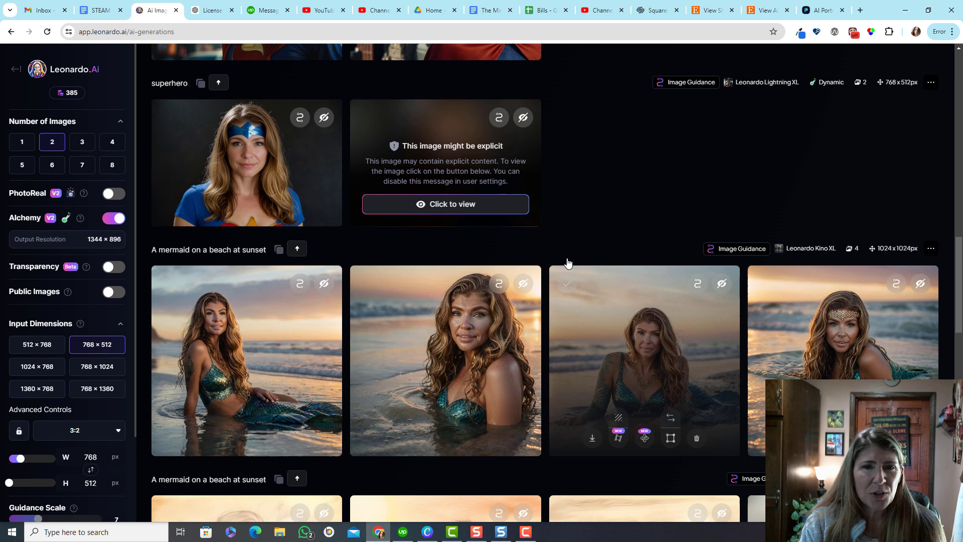
{"action": "left_click", "coordinate": [477, 204]}
{"action": "scroll", "coordinate": [562, 217], "scroll_direction": "up", "scroll_amount": 1}
{"action": "scroll", "coordinate": [570, 225], "scroll_direction": "up", "scroll_amount": 2}
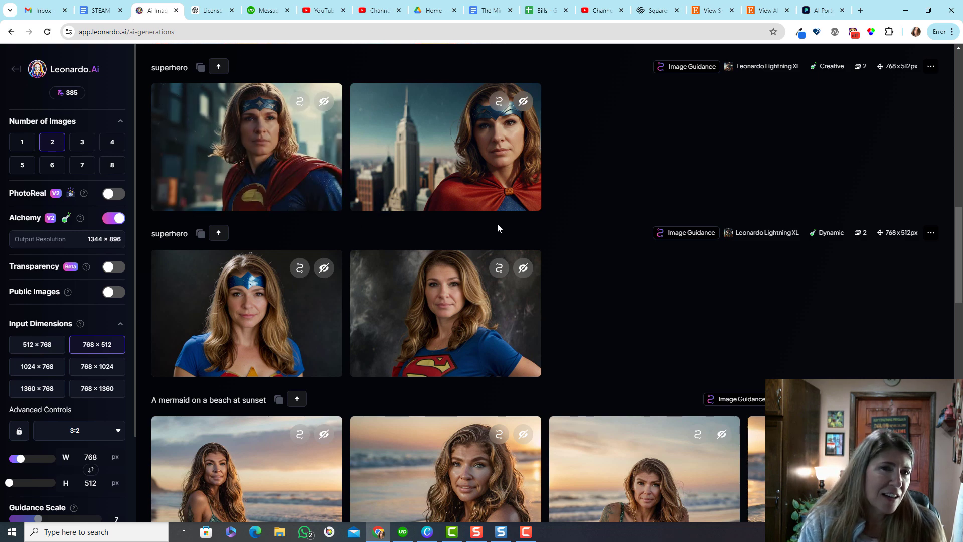
{"action": "scroll", "coordinate": [572, 239], "scroll_direction": "up", "scroll_amount": 5}
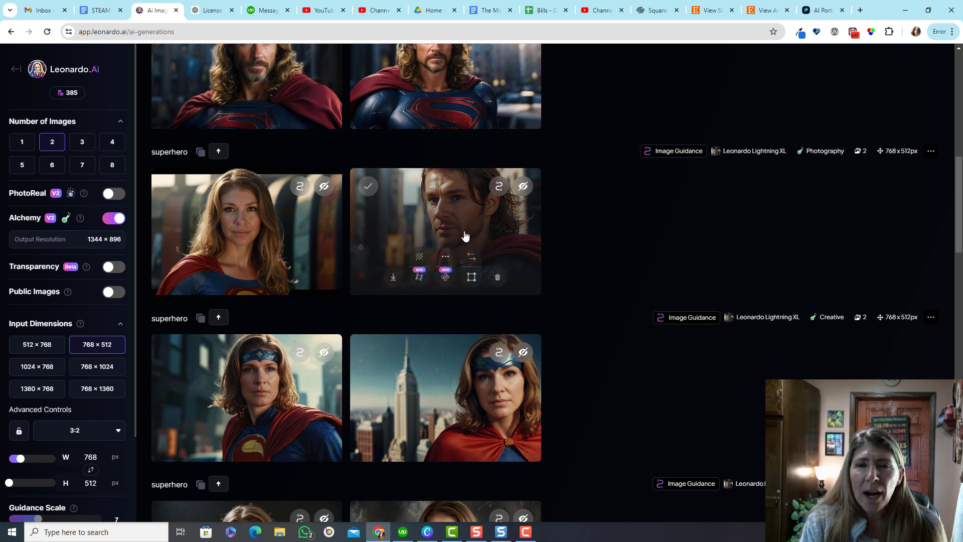
{"action": "scroll", "coordinate": [465, 237], "scroll_direction": "down", "scroll_amount": 1}
{"action": "scroll", "coordinate": [465, 237], "scroll_direction": "up", "scroll_amount": 3}
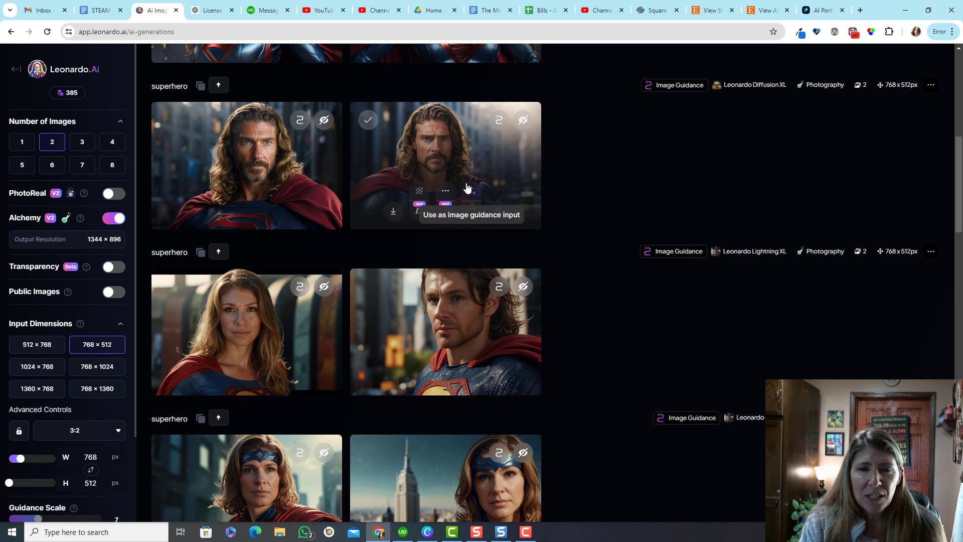
{"action": "scroll", "coordinate": [467, 188], "scroll_direction": "up", "scroll_amount": 2}
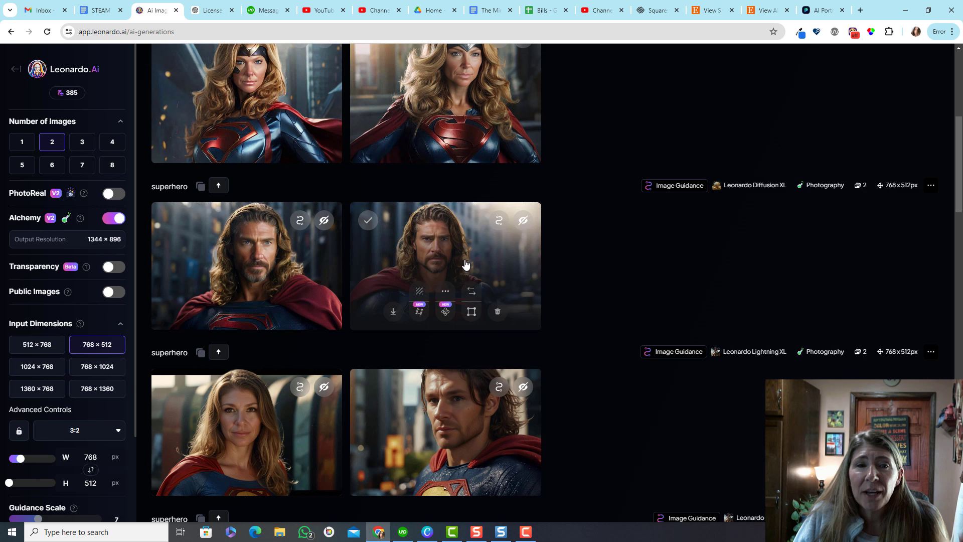
{"action": "scroll", "coordinate": [261, 240], "scroll_direction": "up", "scroll_amount": 2}
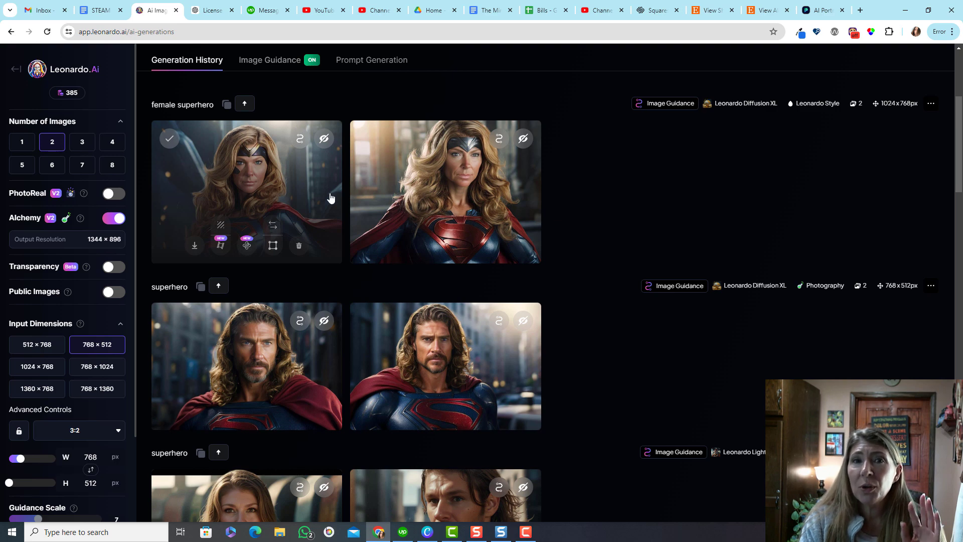
Step: Replace the superhero prompt with 'business woman in an office', generate, and review the two results
{"action": "scroll", "coordinate": [344, 150], "scroll_direction": "up", "scroll_amount": 4}
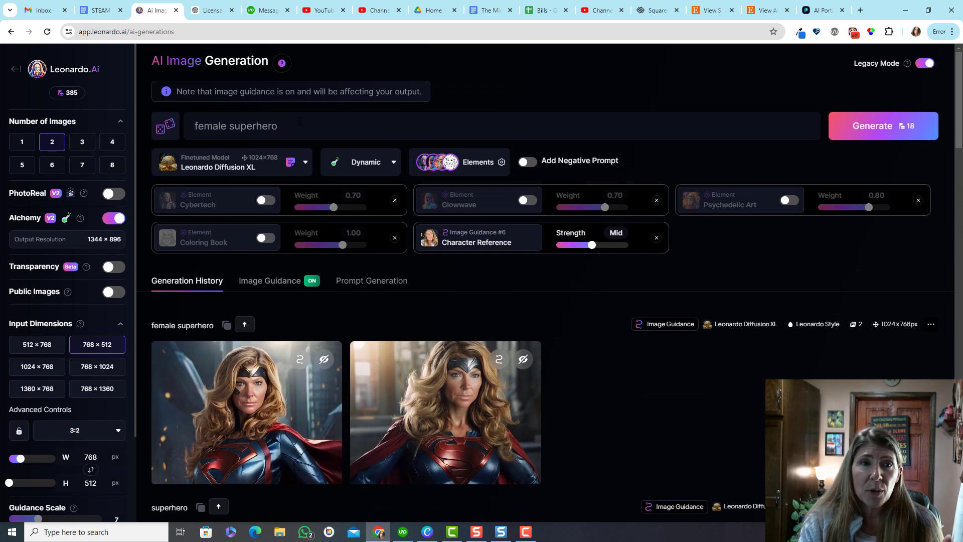
{"action": "triple_click", "coordinate": [236, 125]}
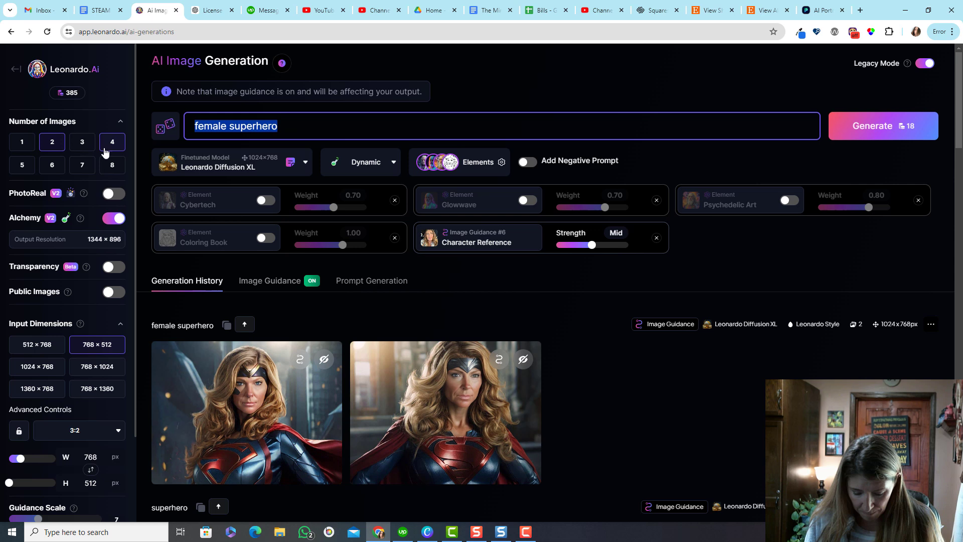
{"action": "type", "text": "business w"}
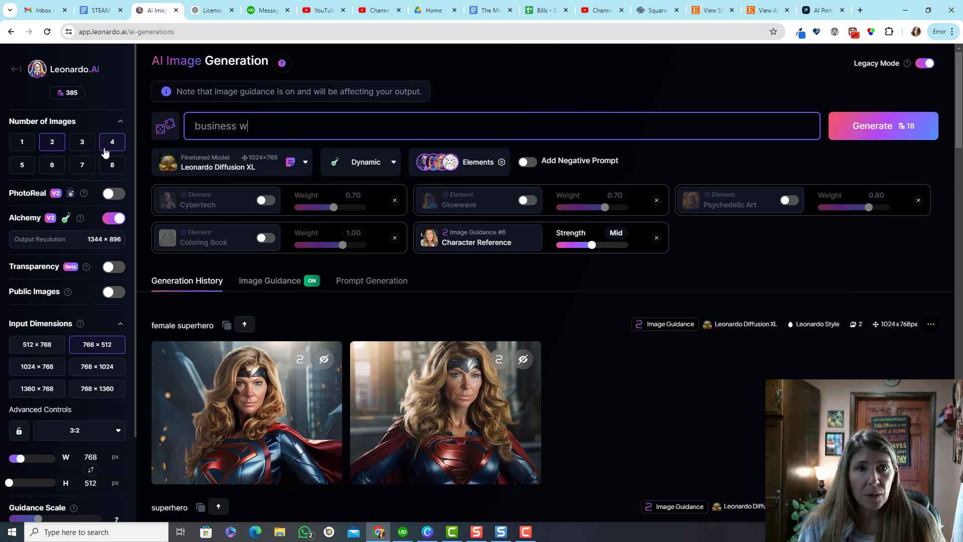
{"action": "type", "text": "oman in an office"}
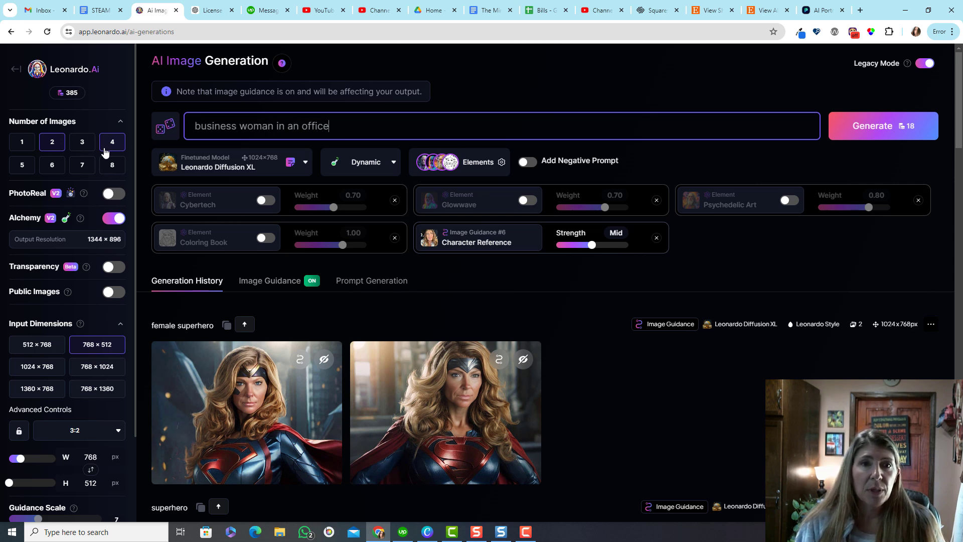
{"action": "key", "text": "Return"}
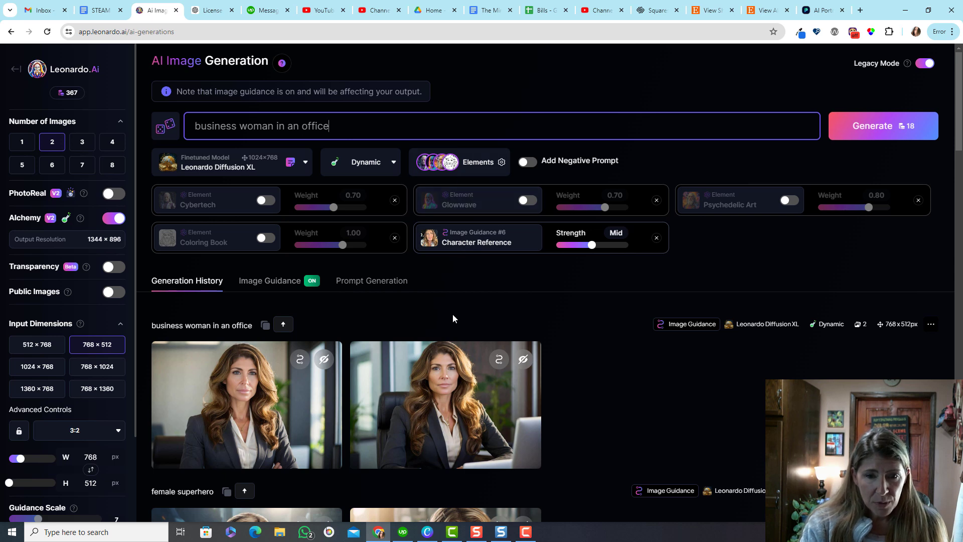
{"action": "scroll", "coordinate": [282, 396], "scroll_direction": "down", "scroll_amount": 2}
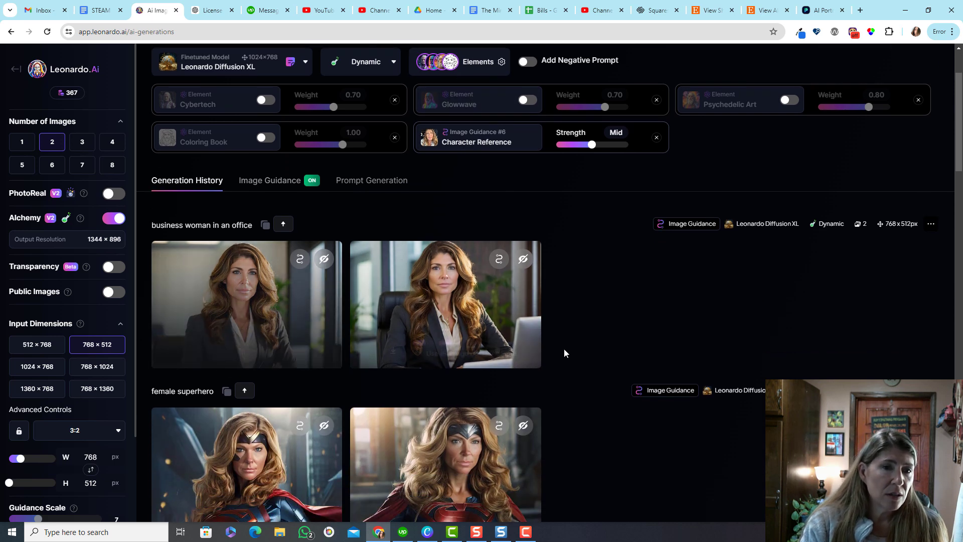
{"action": "mouse_move", "coordinate": [195, 343]}
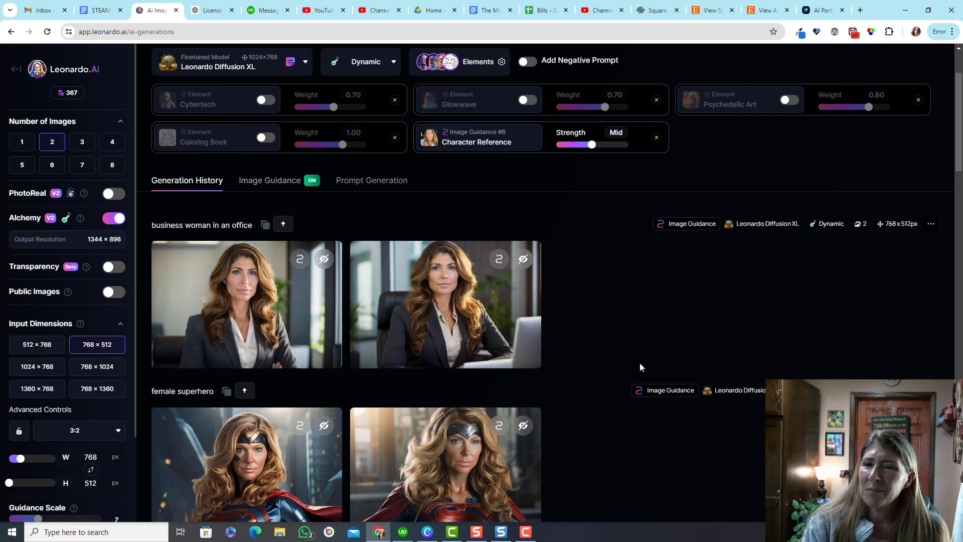
{"action": "scroll", "coordinate": [650, 351], "scroll_direction": "up", "scroll_amount": 1}
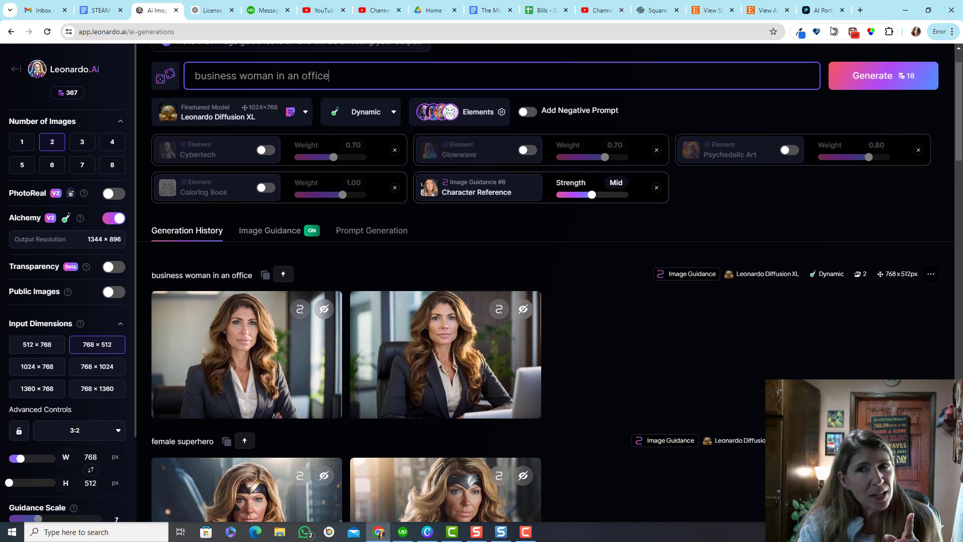
Step: In Pincel's AI Portrait tool, replace the prompt with 'business woman sitting at a desk'
{"action": "left_click", "coordinate": [824, 11]}
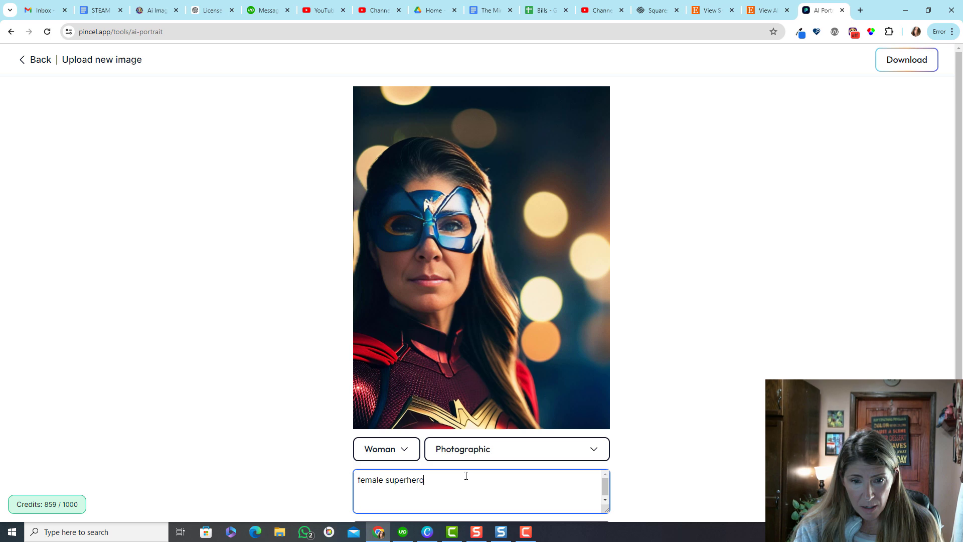
{"action": "left_click_drag", "start_coordinate": [465, 475], "coordinate": [326, 484]}
{"action": "type", "text": "b"}
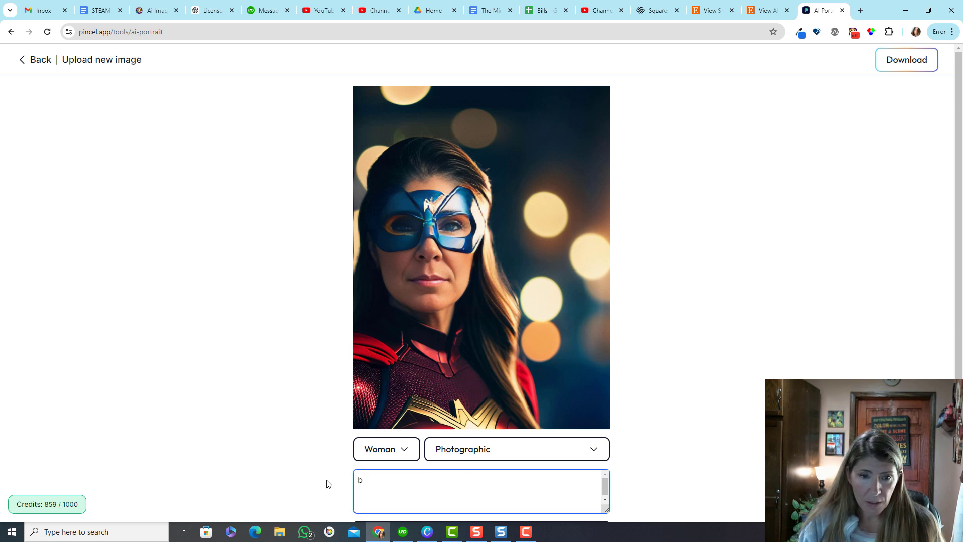
{"action": "type", "text": "usiness woman"}
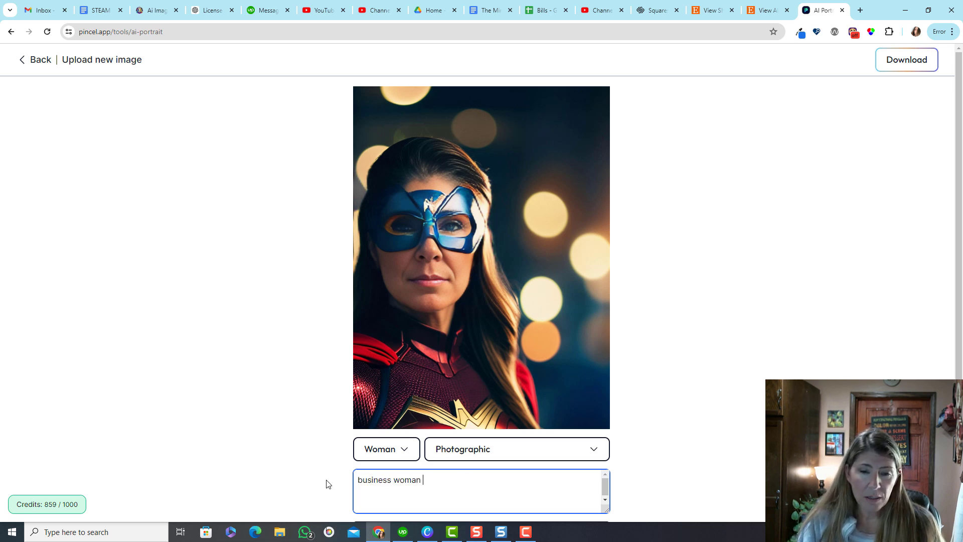
{"action": "type", "text": " sitting at a desk"}
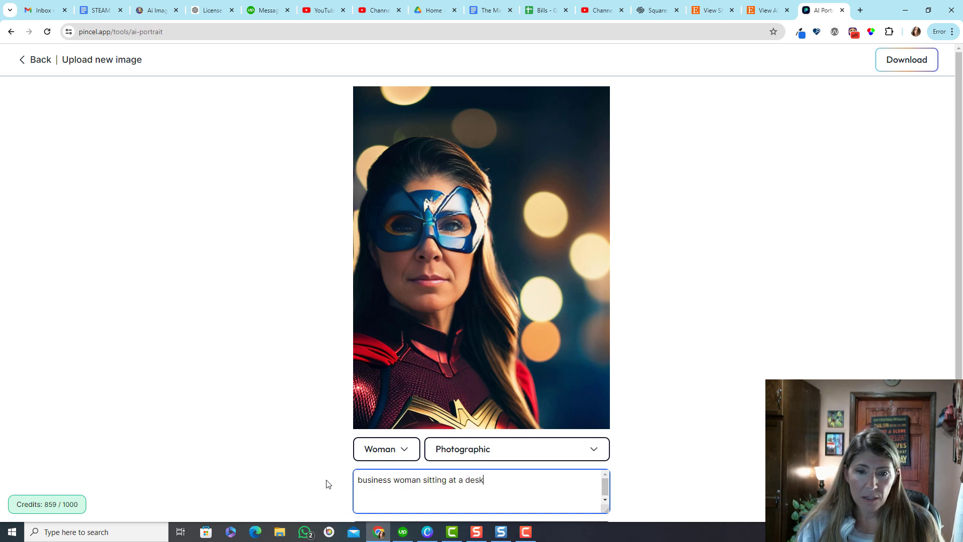
{"action": "scroll", "coordinate": [711, 450], "scroll_direction": "down", "scroll_amount": 3}
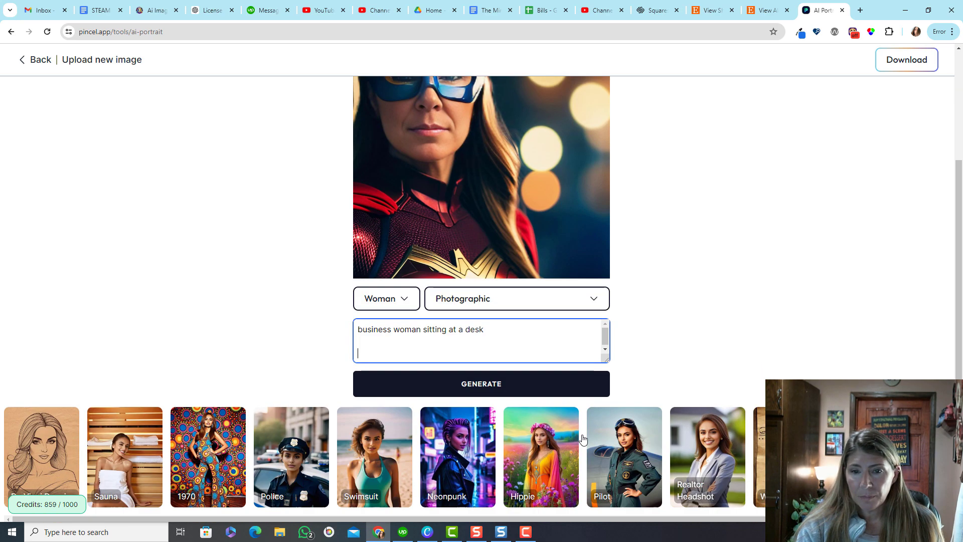
Step: Generate the business-woman-at-a-desk portrait in Pincel
{"action": "left_click", "coordinate": [492, 384]}
{"action": "scroll", "coordinate": [598, 316], "scroll_direction": "up", "scroll_amount": 2}
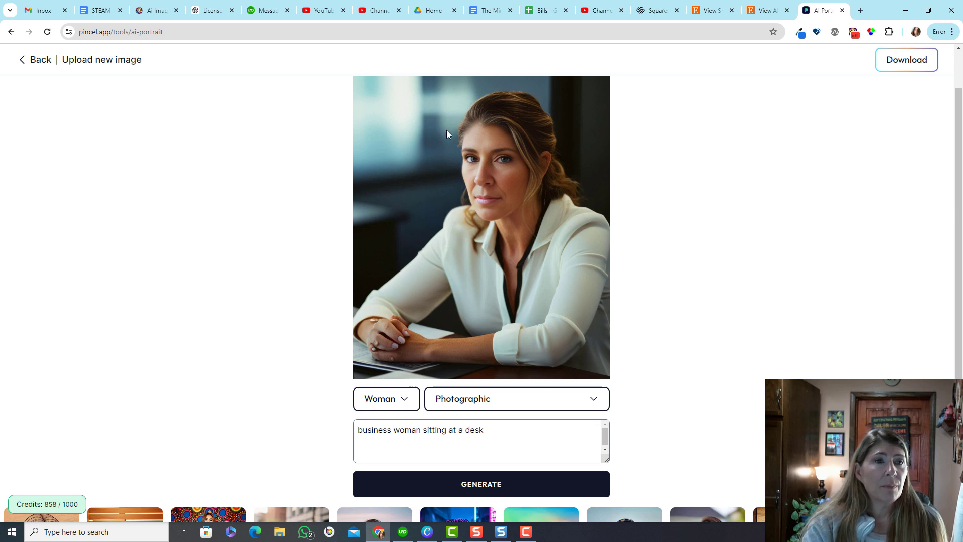
Step: Open Face Swap and upload the pink-haired steampunk character from Downloads as the target image
{"action": "left_click", "coordinate": [33, 61]}
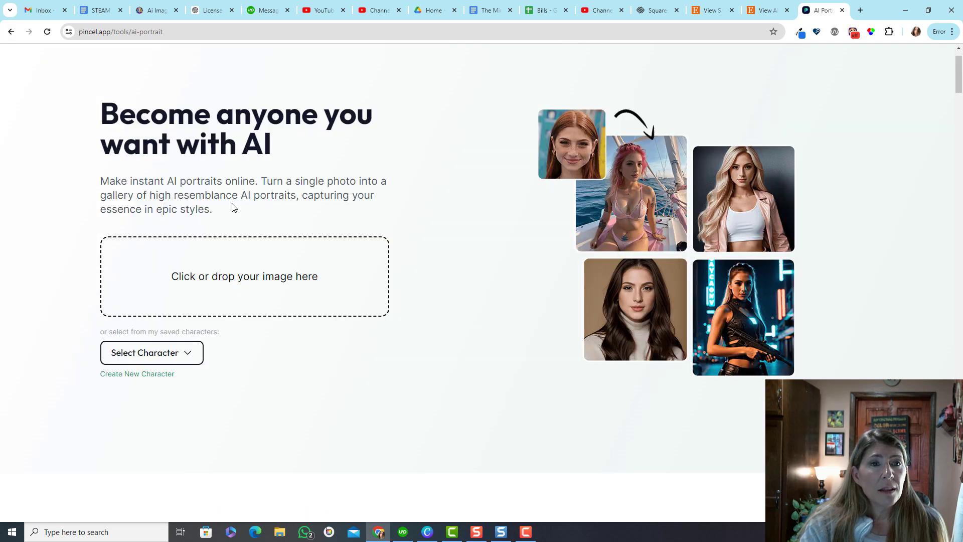
{"action": "scroll", "coordinate": [107, 166], "scroll_direction": "up", "scroll_amount": 1}
{"action": "mouse_move", "coordinate": [130, 69]}
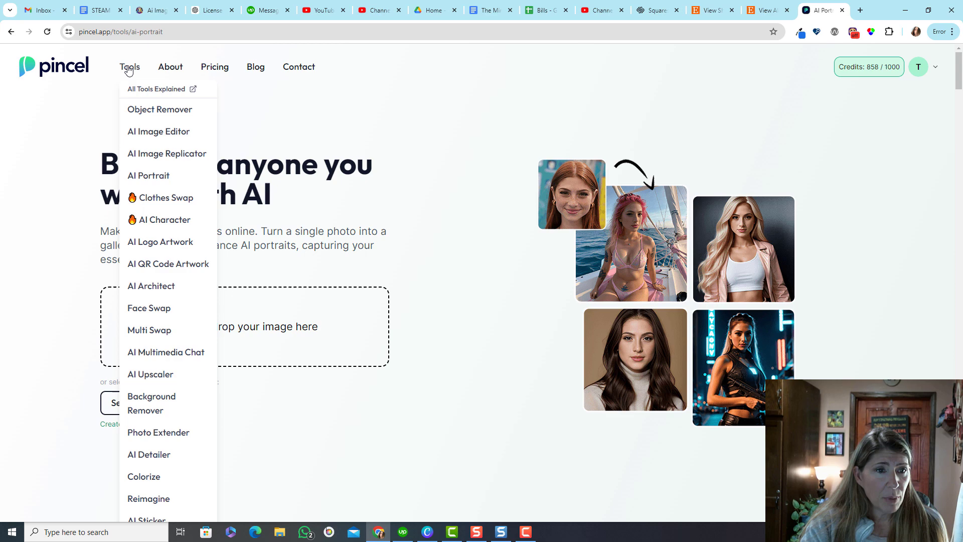
{"action": "left_click", "coordinate": [150, 311]}
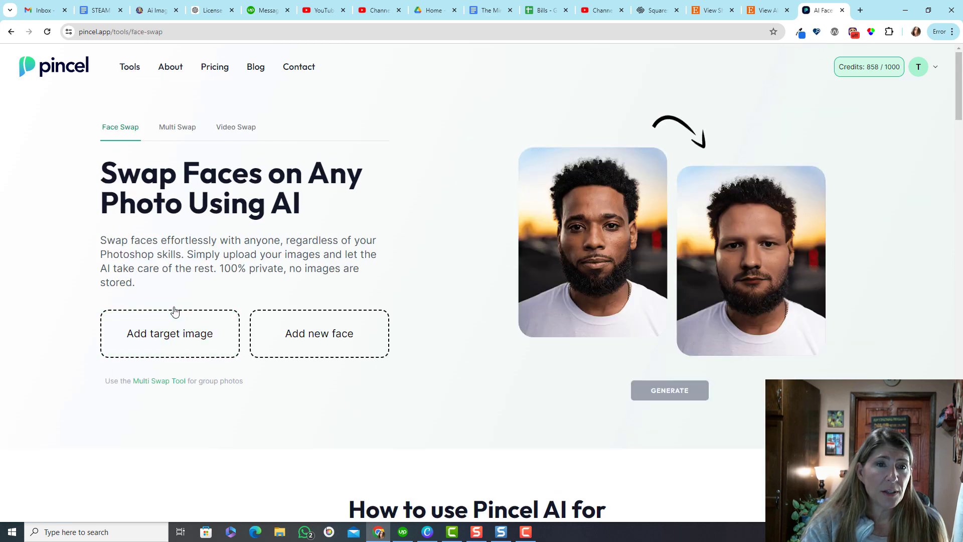
{"action": "left_click", "coordinate": [164, 336]}
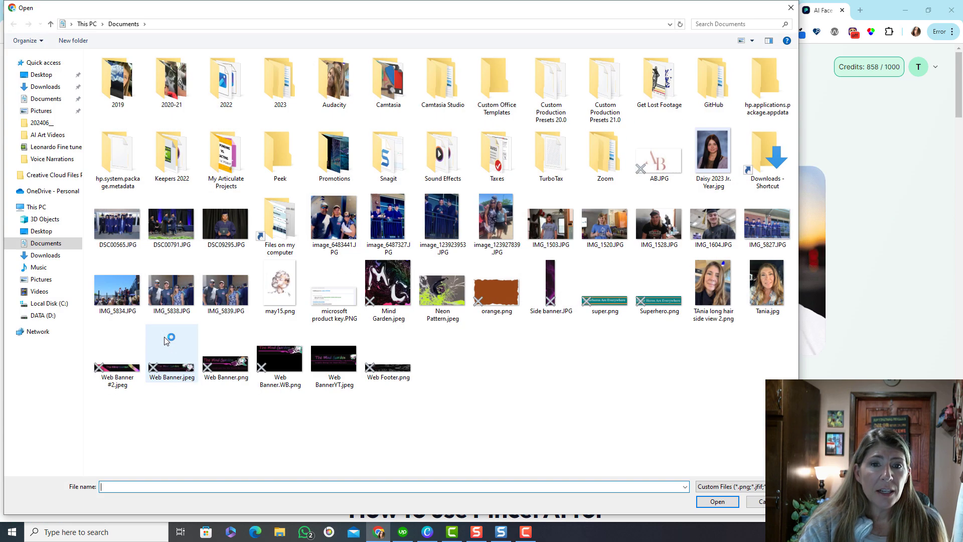
{"action": "left_click", "coordinate": [45, 255]}
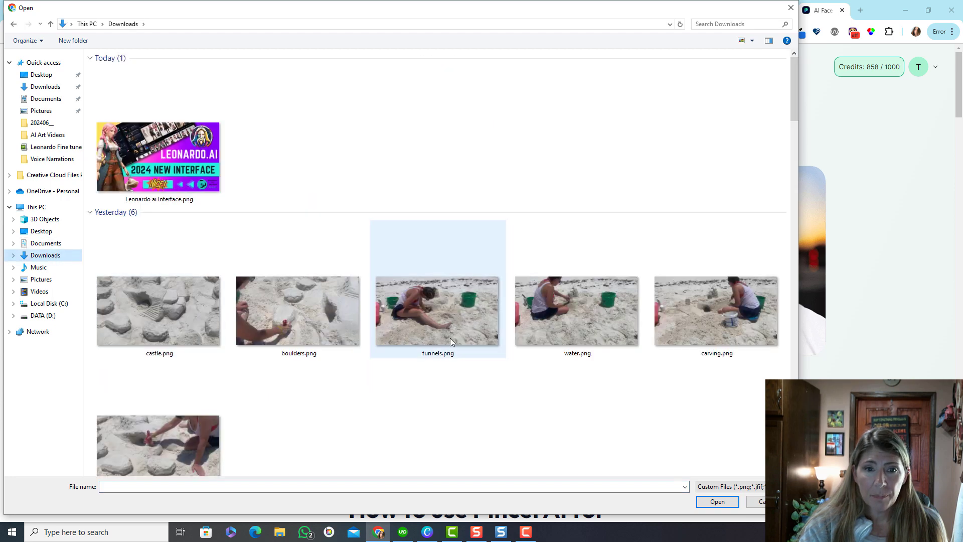
{"action": "scroll", "coordinate": [447, 338], "scroll_direction": "down", "scroll_amount": 6}
{"action": "scroll", "coordinate": [447, 338], "scroll_direction": "down", "scroll_amount": 5}
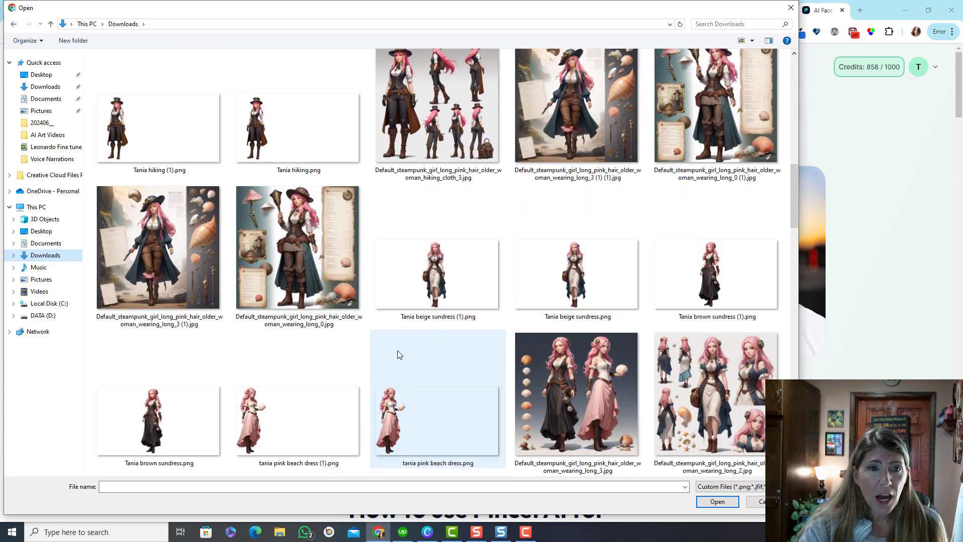
{"action": "left_click", "coordinate": [300, 264]}
{"action": "left_click", "coordinate": [717, 501]}
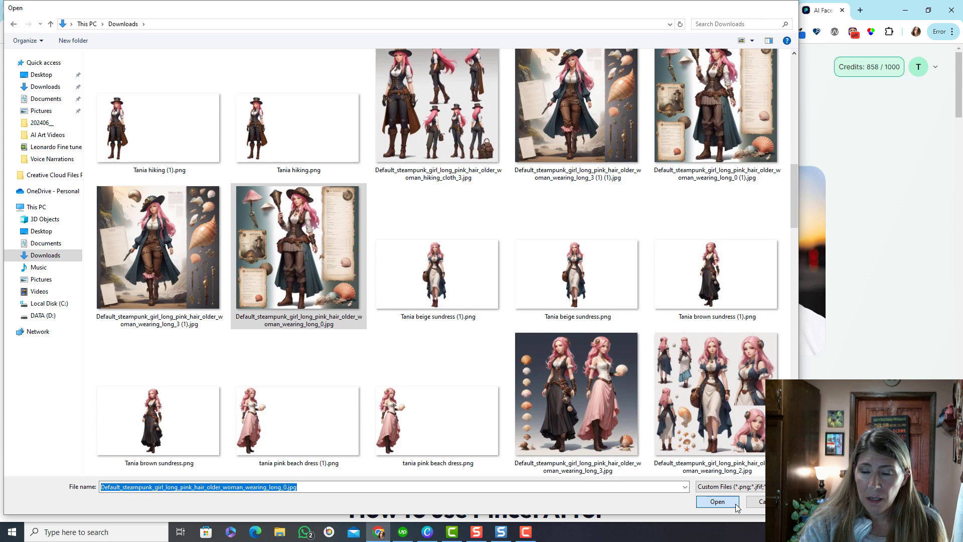
Step: Upload the presenter's face photo from Documents as the new face
{"action": "left_click", "coordinate": [317, 337]}
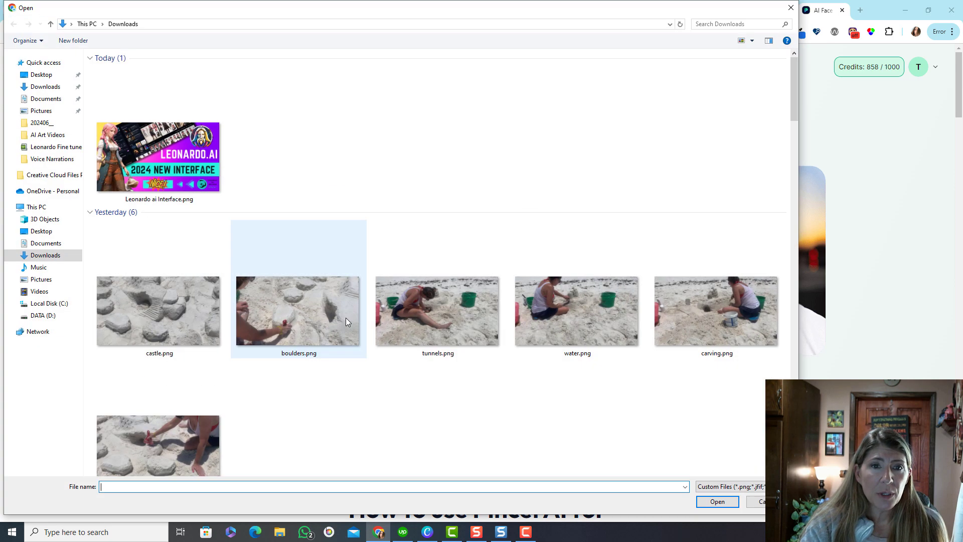
{"action": "left_click", "coordinate": [45, 244]}
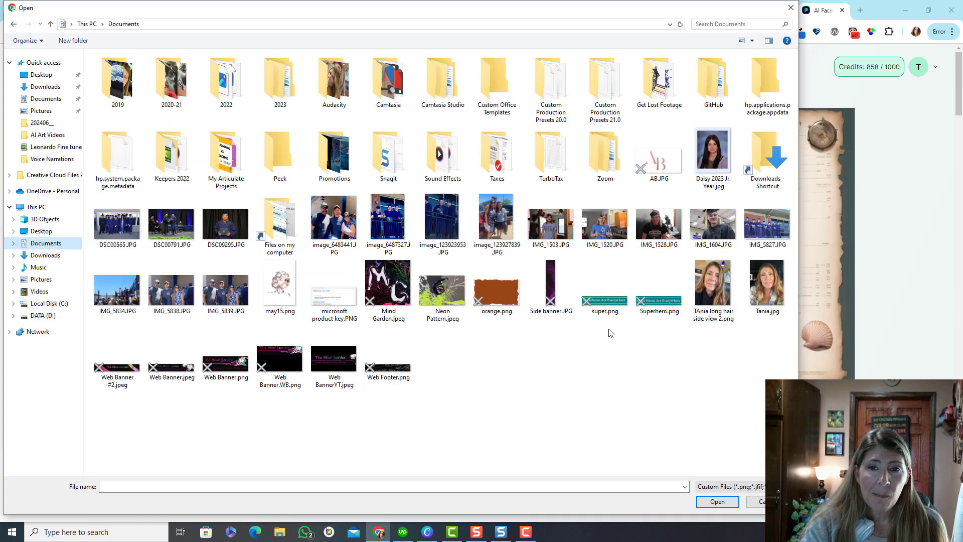
{"action": "left_click", "coordinate": [767, 285]}
{"action": "left_click", "coordinate": [716, 501]}
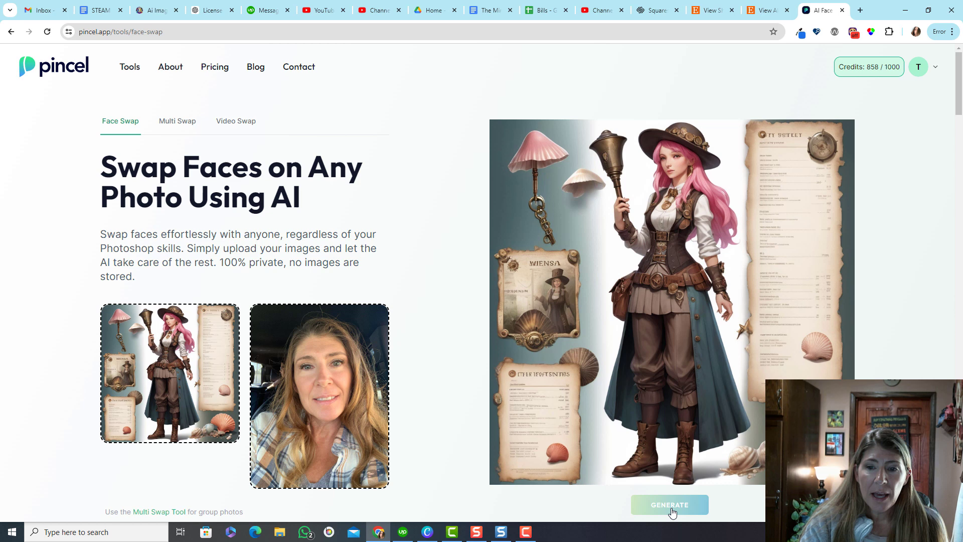
{"action": "scroll", "coordinate": [551, 489], "scroll_direction": "down", "scroll_amount": 2}
Step: Generate the face swap of the presenter onto the steampunk character
{"action": "left_click", "coordinate": [683, 410]}
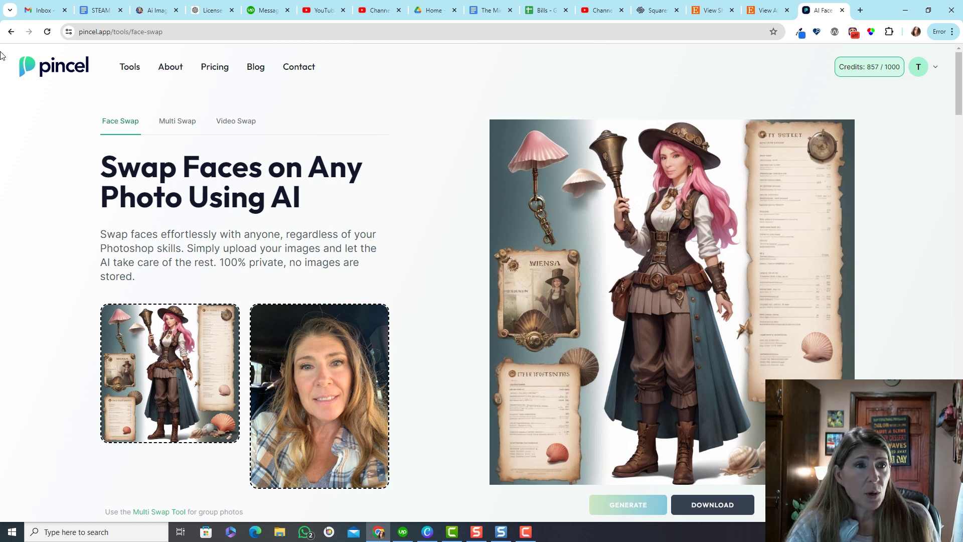
Step: Back in Leonardo.Ai, show the Image Guidance inputs down to the character reference panel
{"action": "left_click", "coordinate": [156, 10]}
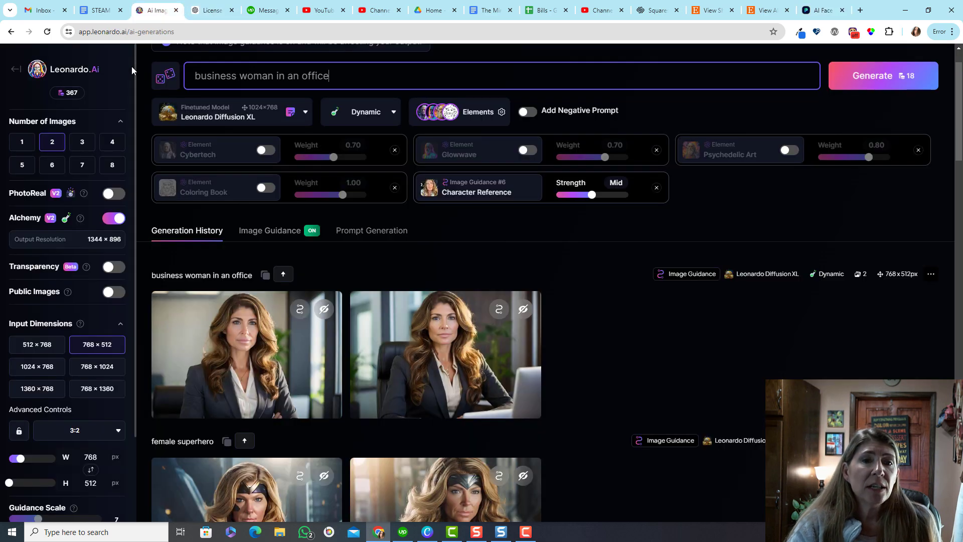
{"action": "left_click", "coordinate": [271, 233]}
{"action": "scroll", "coordinate": [650, 388], "scroll_direction": "down", "scroll_amount": 7}
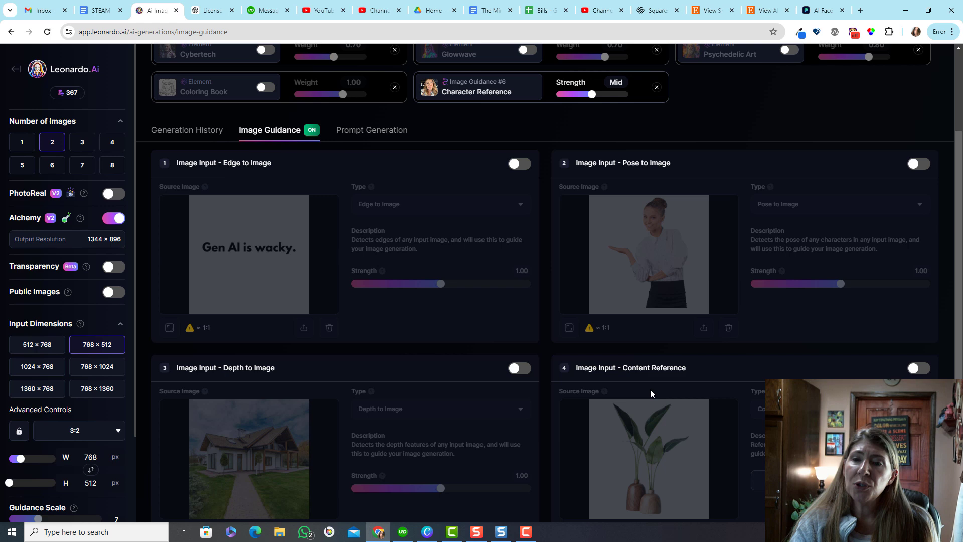